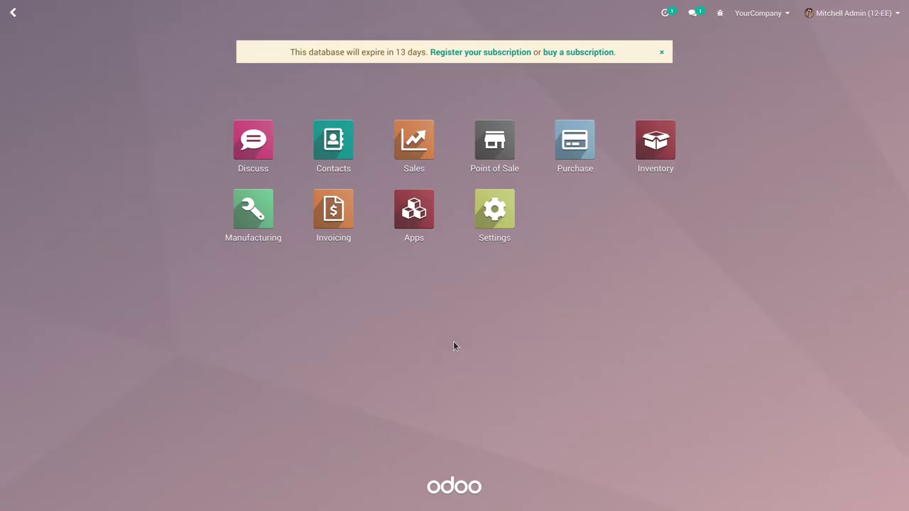
Open the Apps module from the Odoo home screen.
click(410, 217)
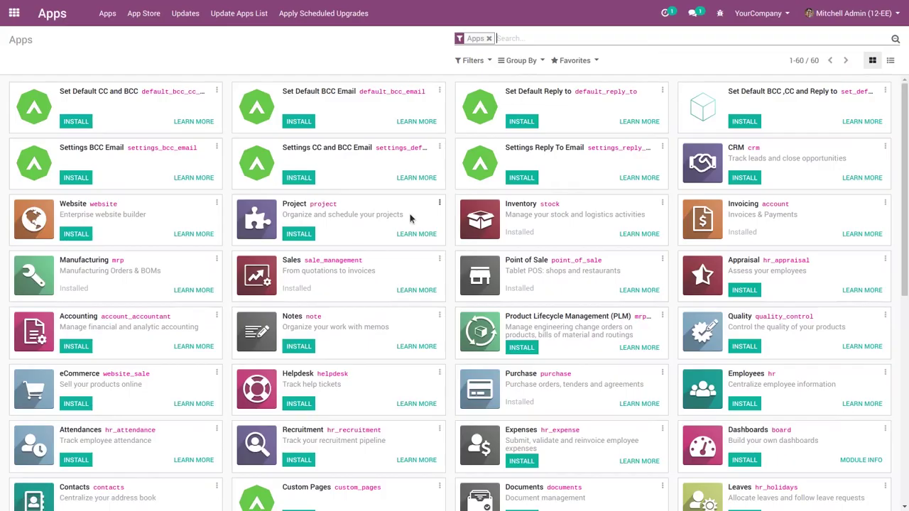
Search all modules for 'purchase_expo' and open the Purchase Export XLS module's info page.
click(488, 39)
text(pu)
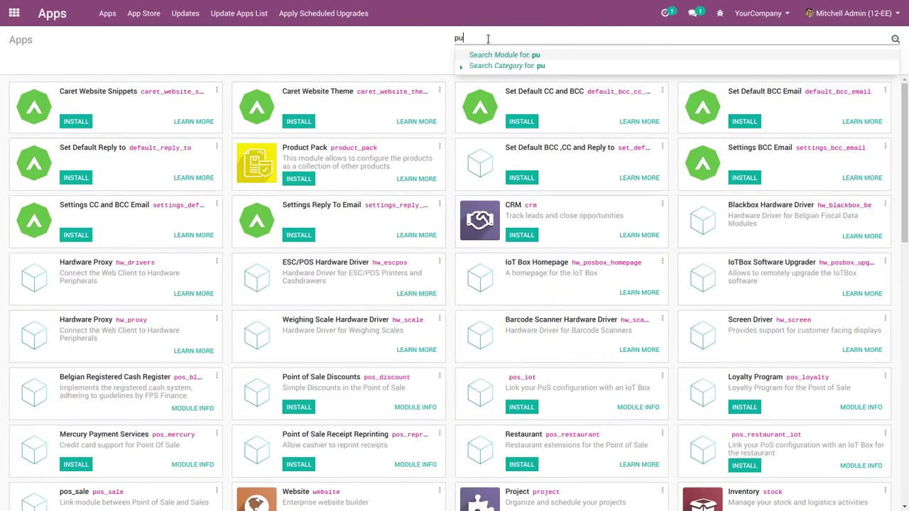
text(rchase_expo)
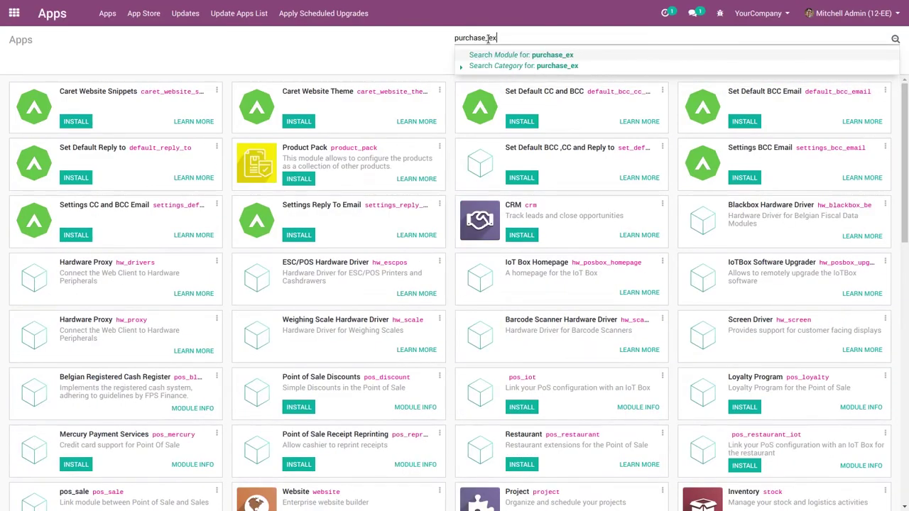
key(Return)
click(173, 91)
click(190, 109)
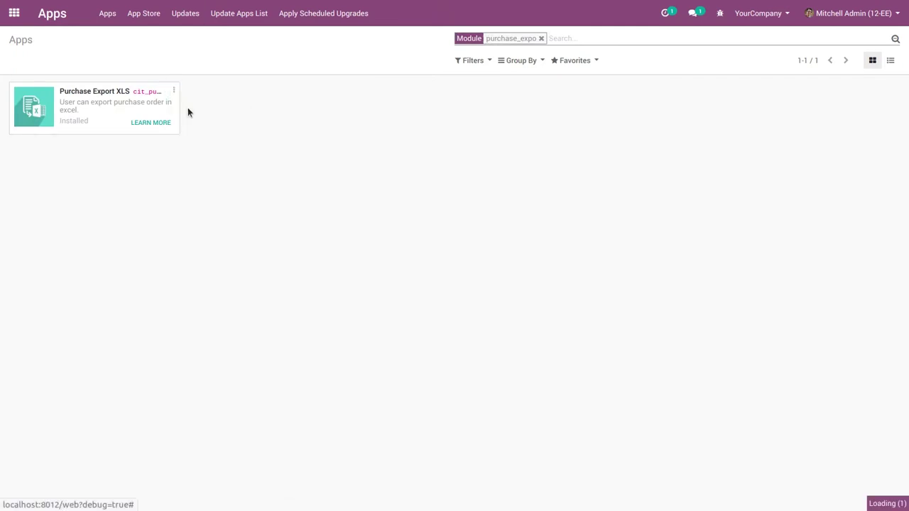
Read through the Purchase Export XLS module's title, description and usage notes.
drag(136, 105, 304, 105)
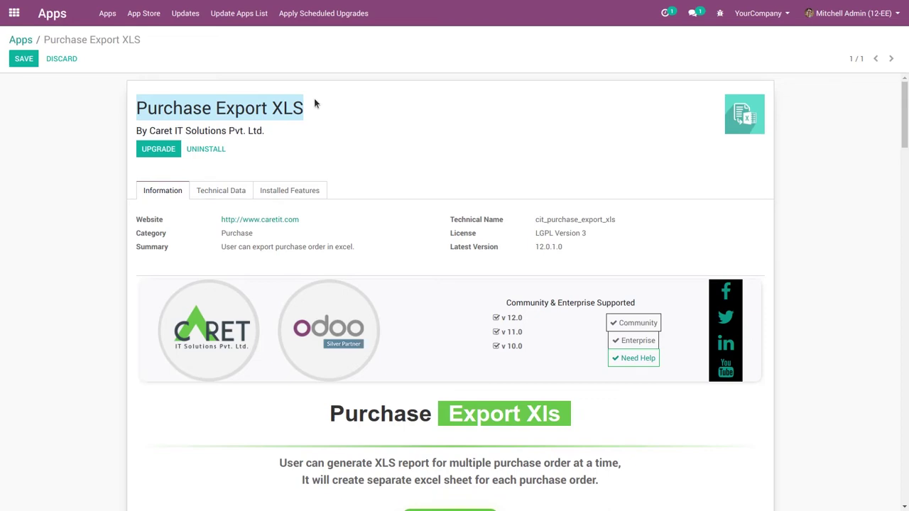
click(396, 165)
scroll(397, 168, down, 10)
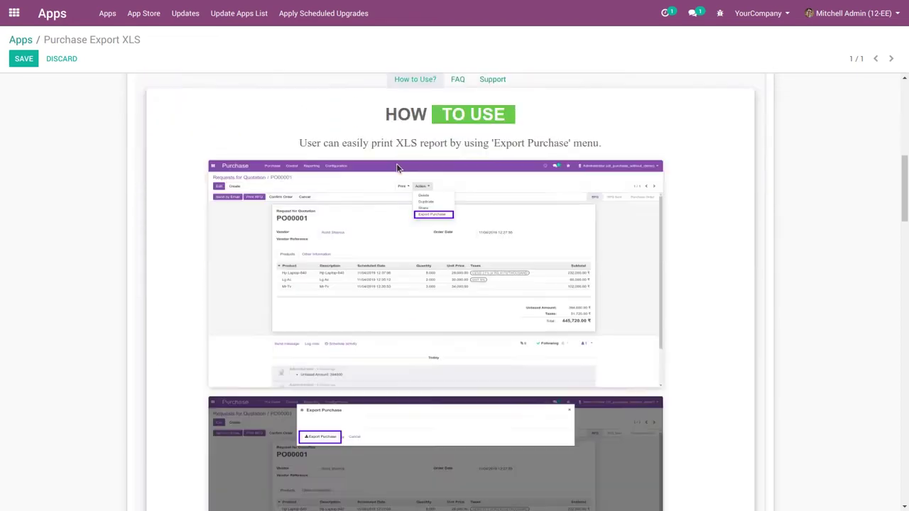
scroll(396, 168, up, 8)
scroll(396, 169, up, 3)
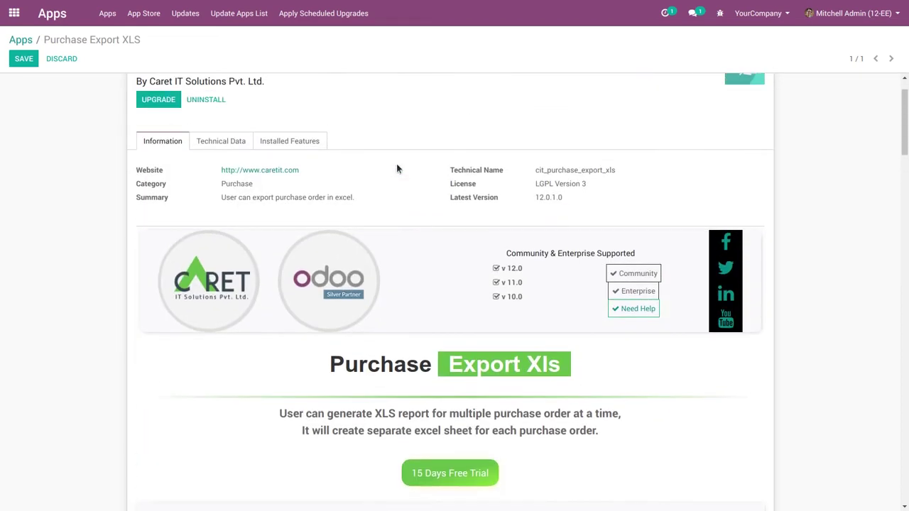
scroll(396, 169, down, 1)
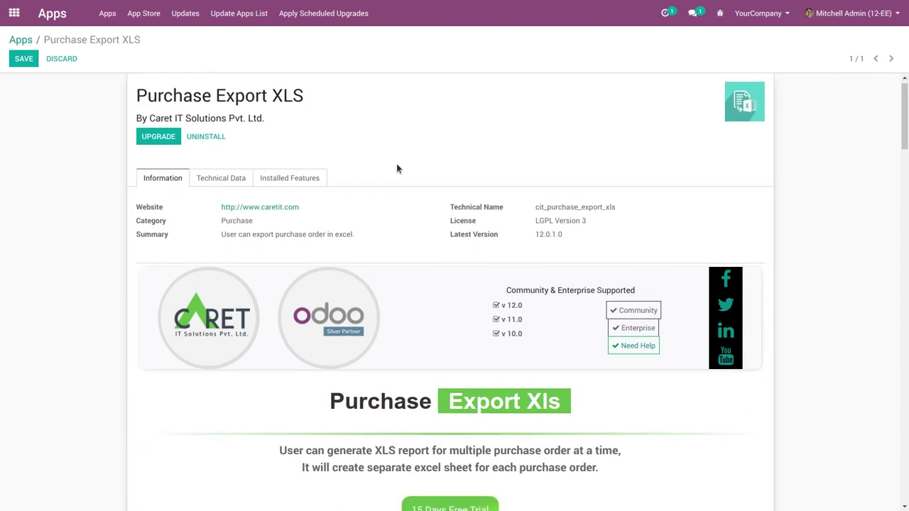
scroll(396, 169, up, 1)
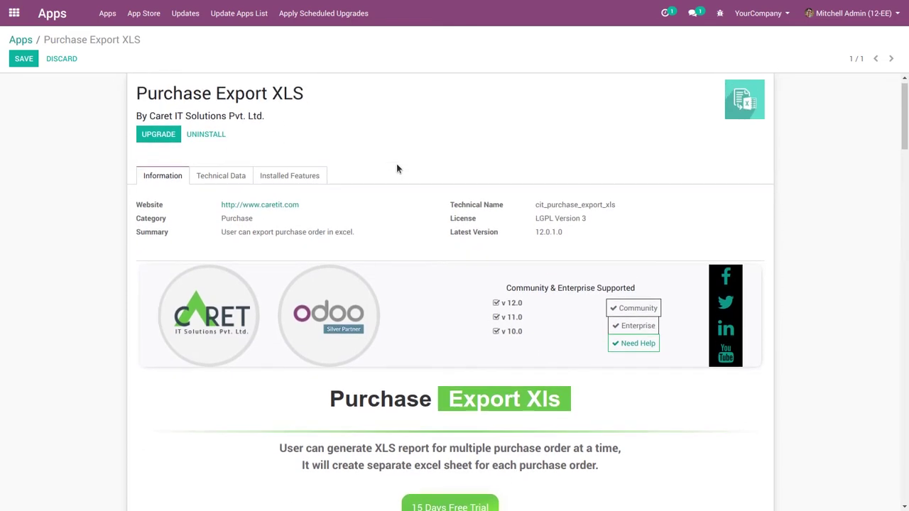
scroll(396, 168, down, 2)
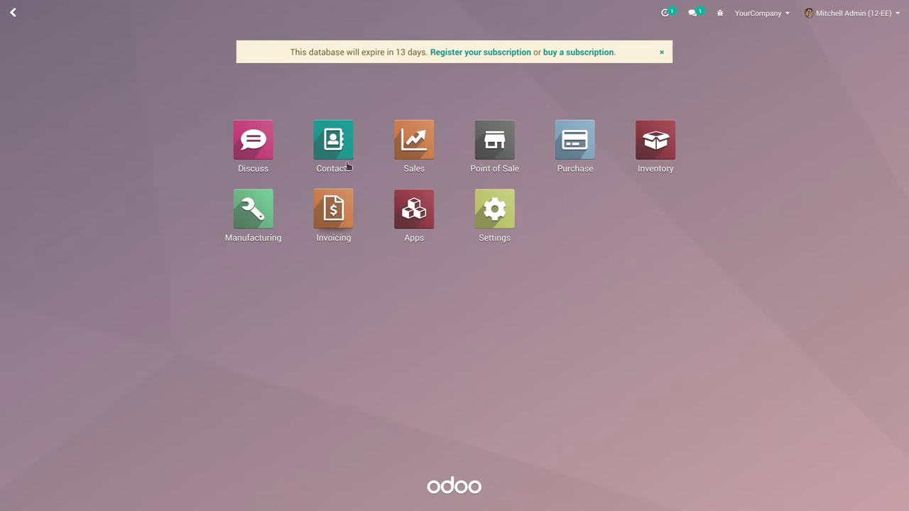
Open request for quotation PO00007 in Purchase and choose Export Purchase from its Action menu.
click(574, 161)
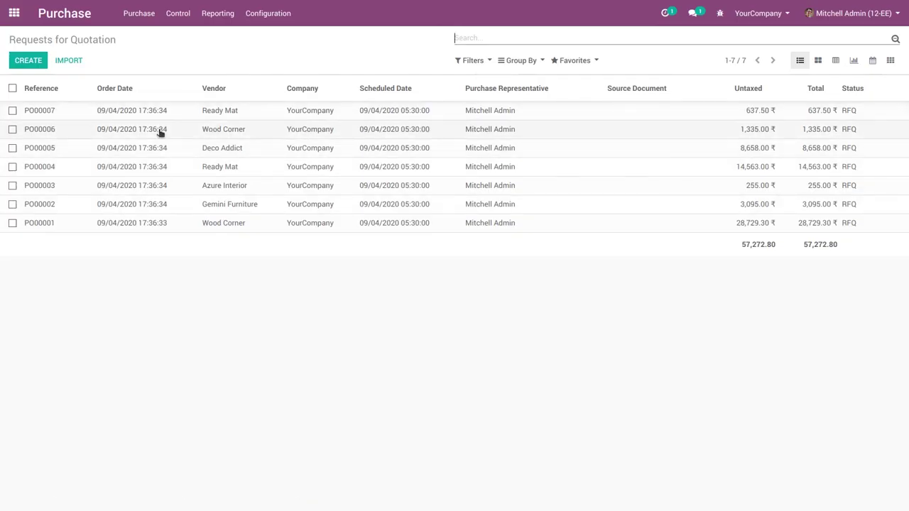
click(231, 116)
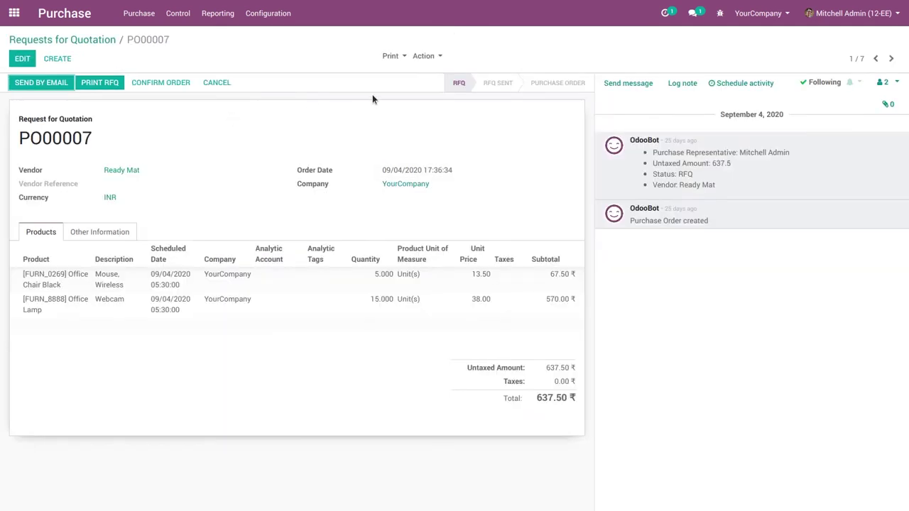
click(439, 57)
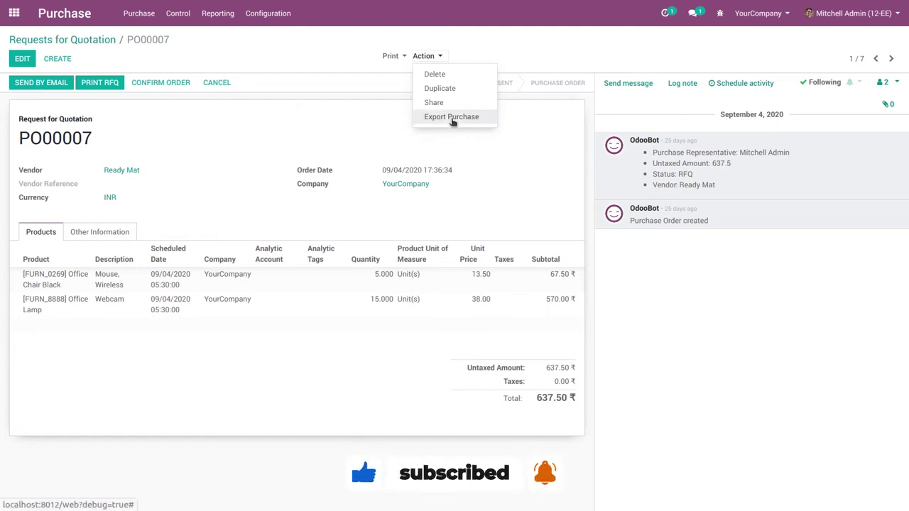
click(451, 117)
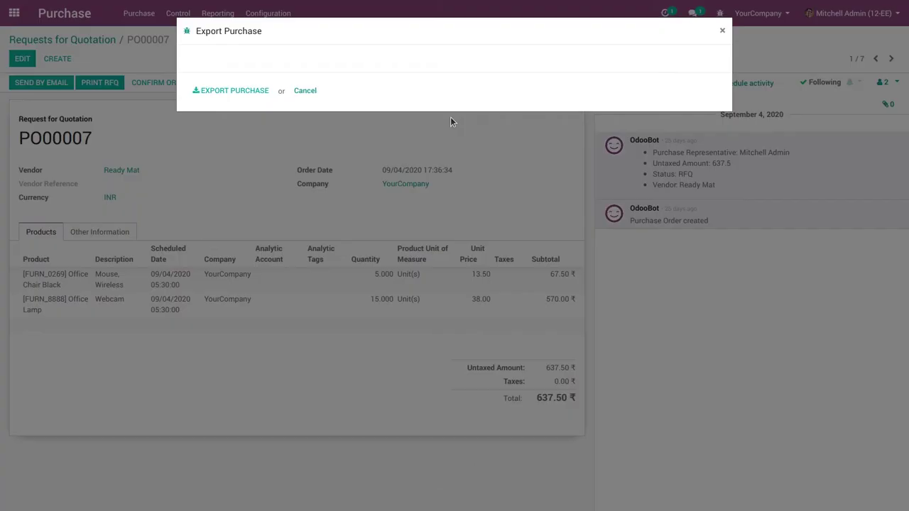
Generate, download and open Purchase_Export.xls for PO00007, then close the export window.
click(247, 94)
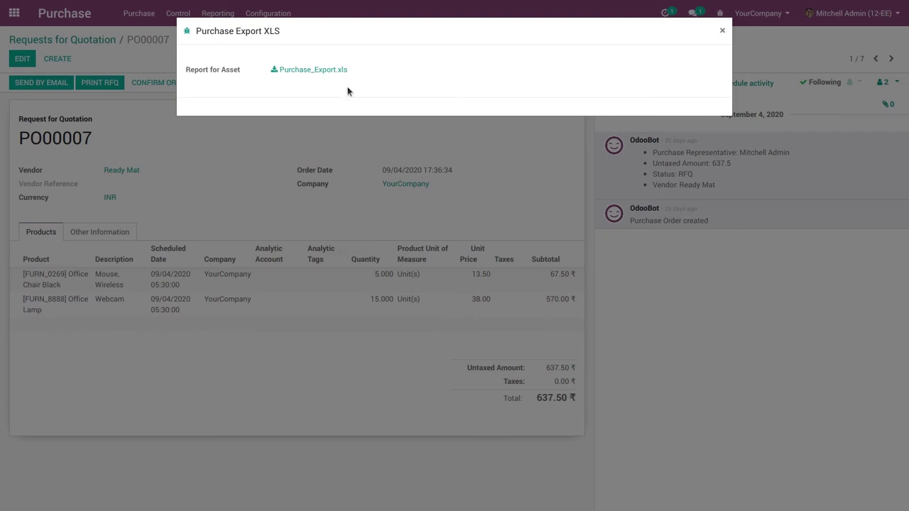
click(294, 71)
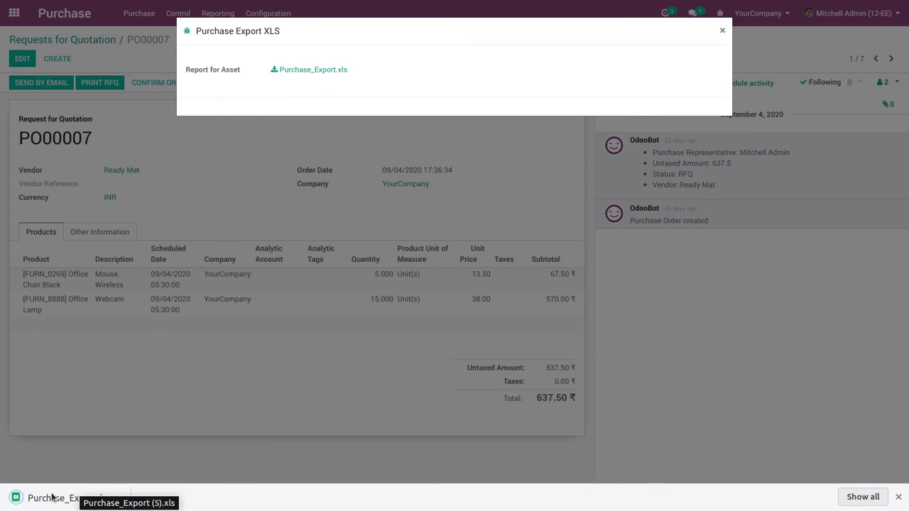
click(117, 498)
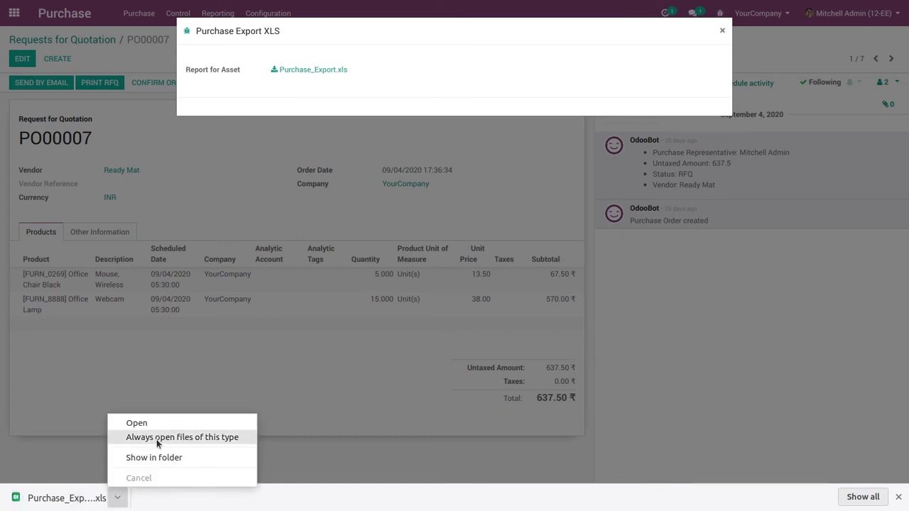
click(178, 423)
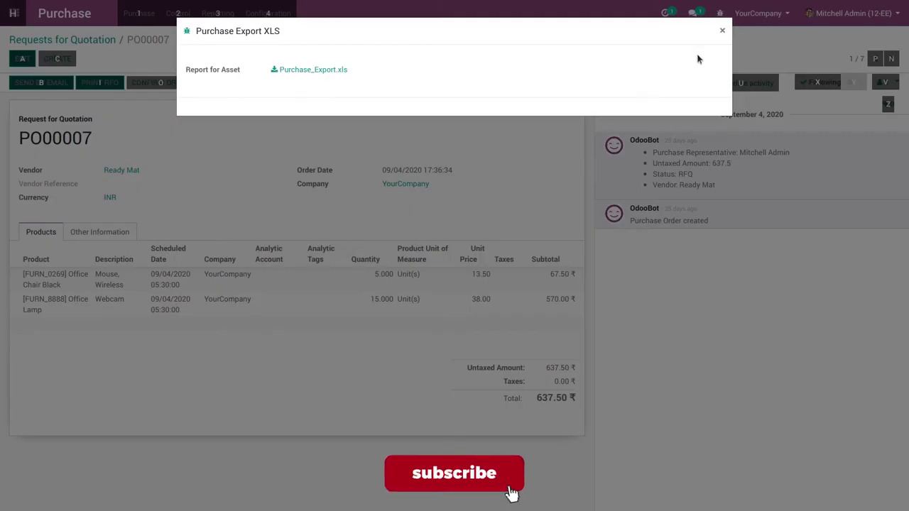
click(722, 31)
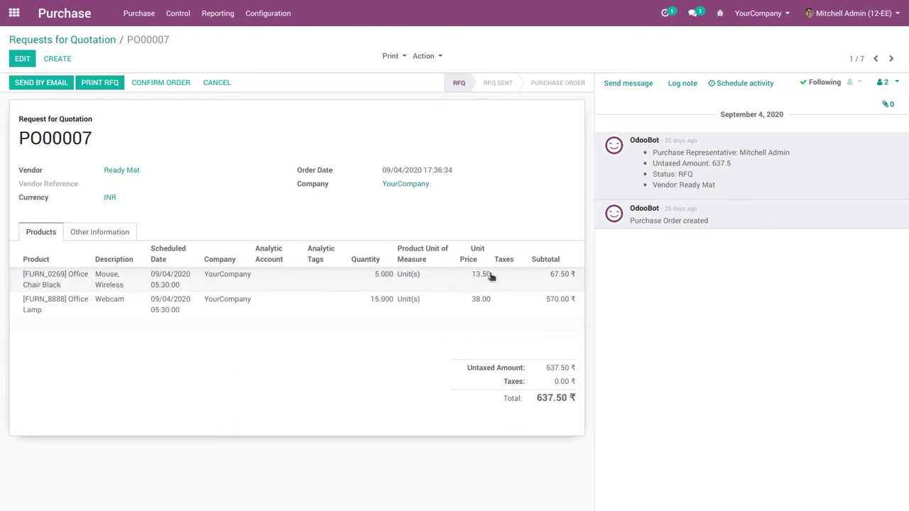
Select all seven requests for quotation and choose Export Purchase for them.
click(69, 41)
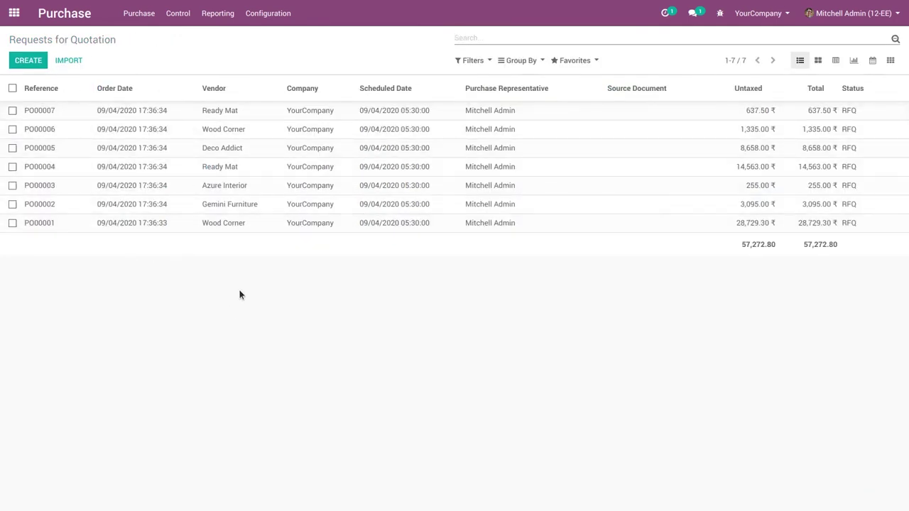
click(12, 89)
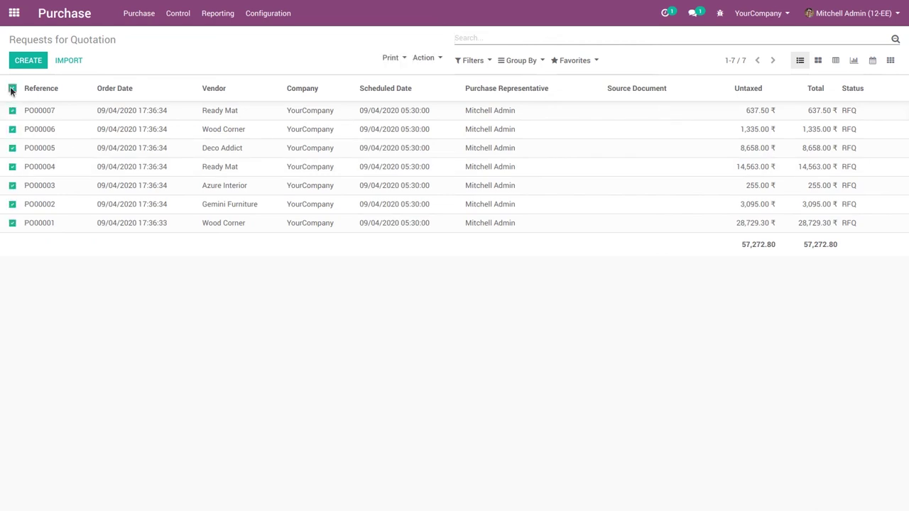
click(434, 60)
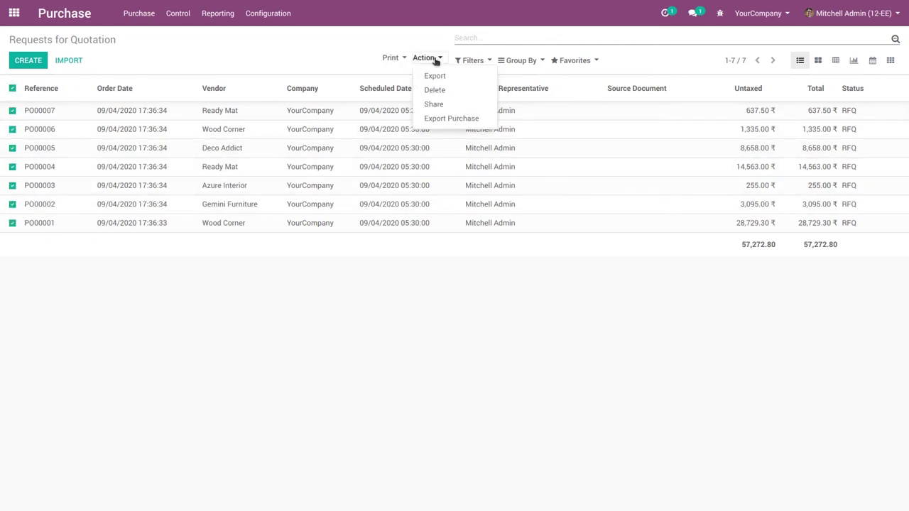
click(453, 119)
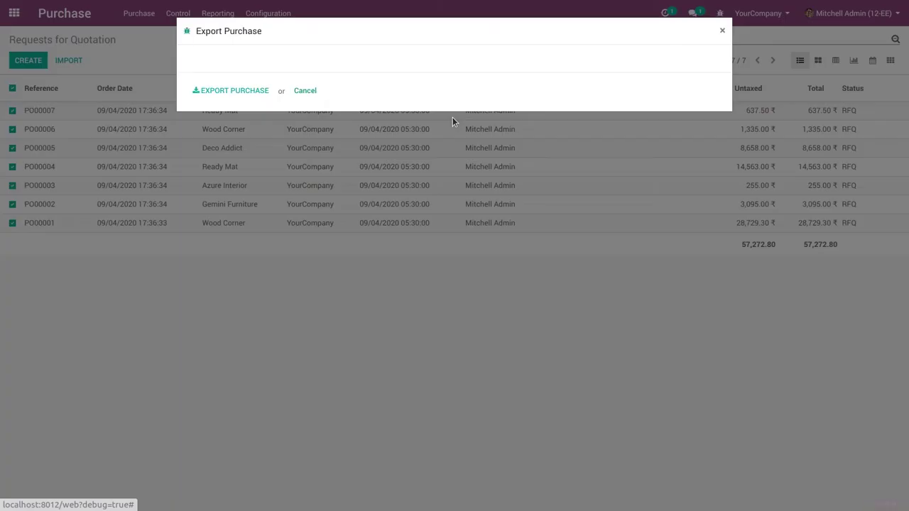
Generate the combined Purchase_Export.xls and open the downloaded workbook.
click(235, 96)
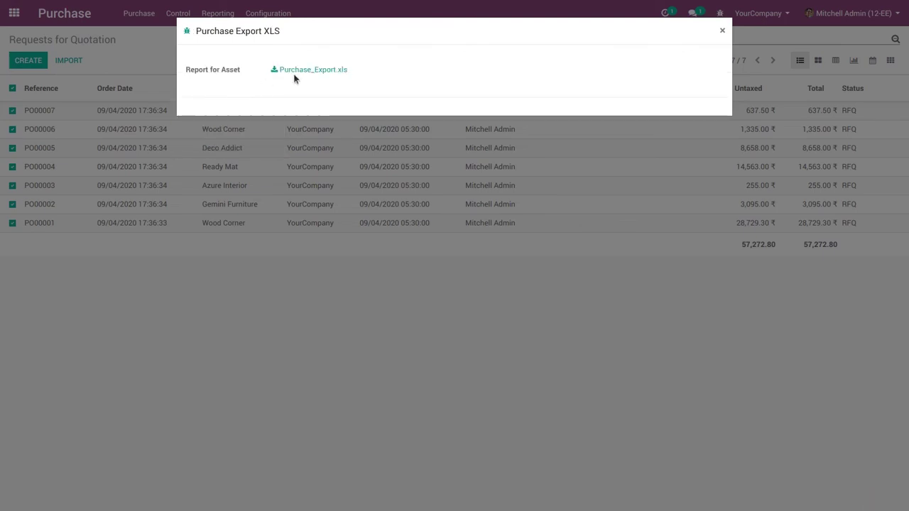
click(315, 73)
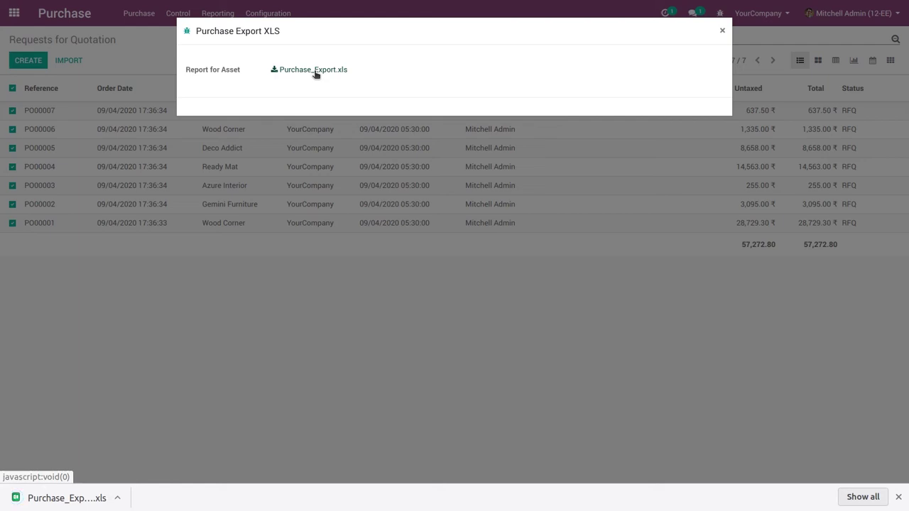
click(116, 498)
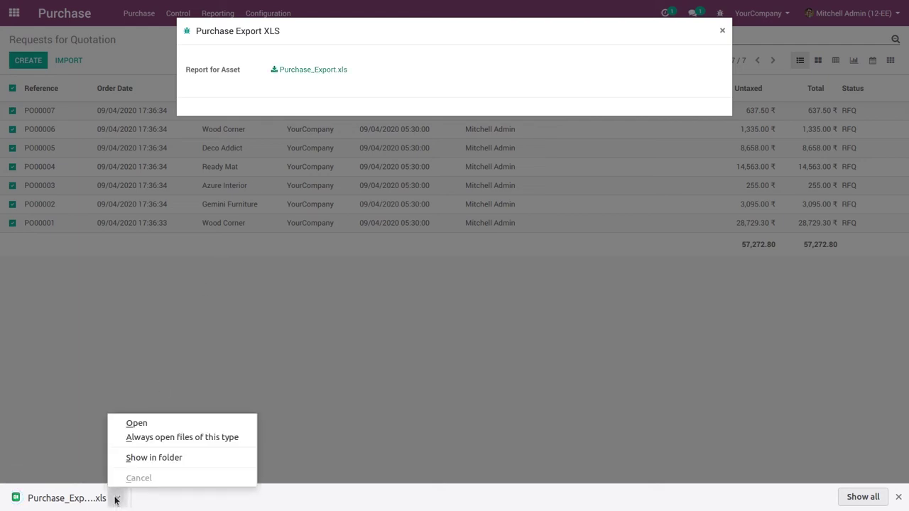
click(169, 420)
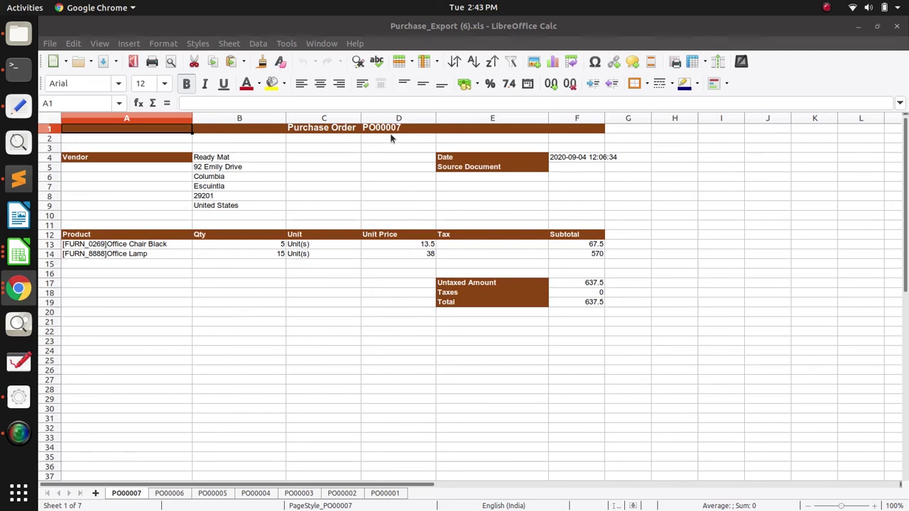
View the PO00006, PO00005, PO00004, PO00003, PO00002 and PO00001 sheets in turn.
click(168, 494)
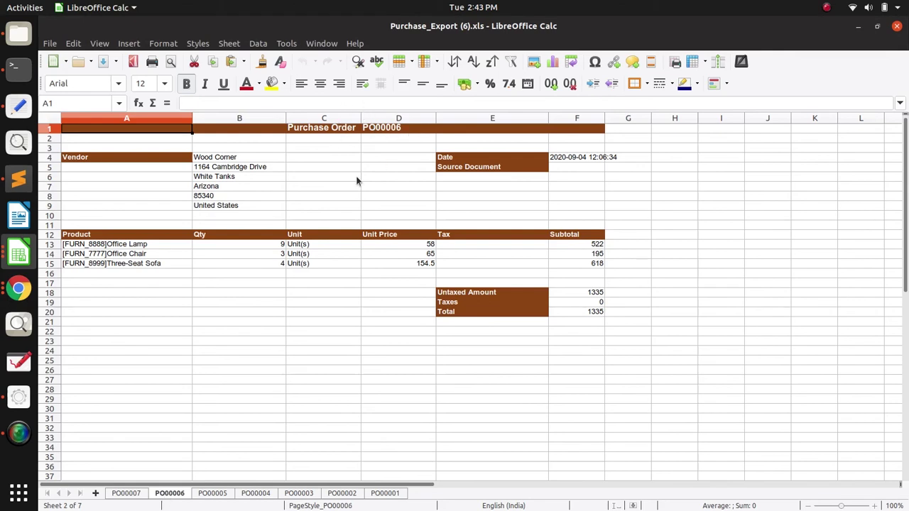
click(213, 493)
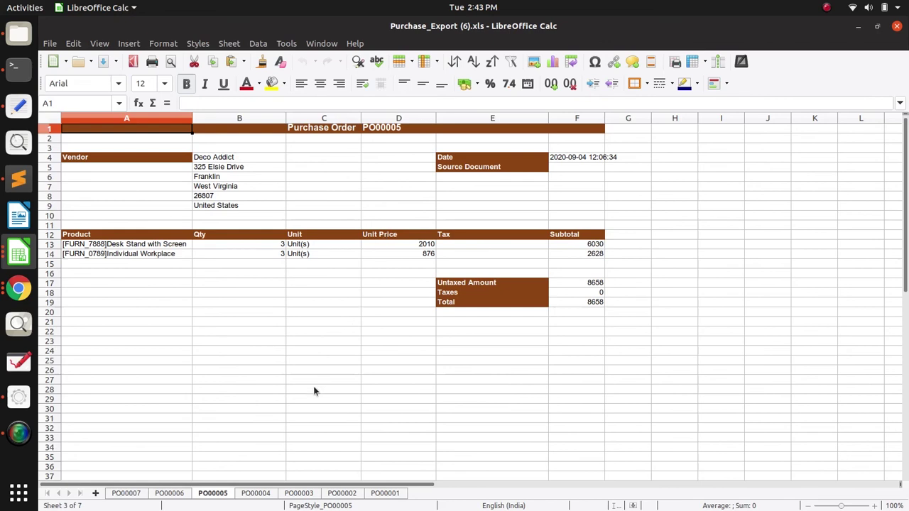
click(254, 496)
click(298, 495)
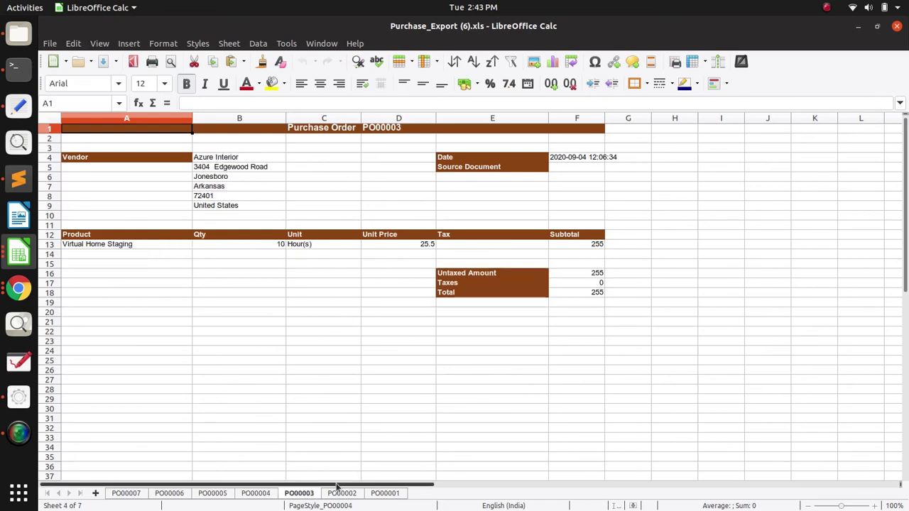
click(345, 495)
click(385, 495)
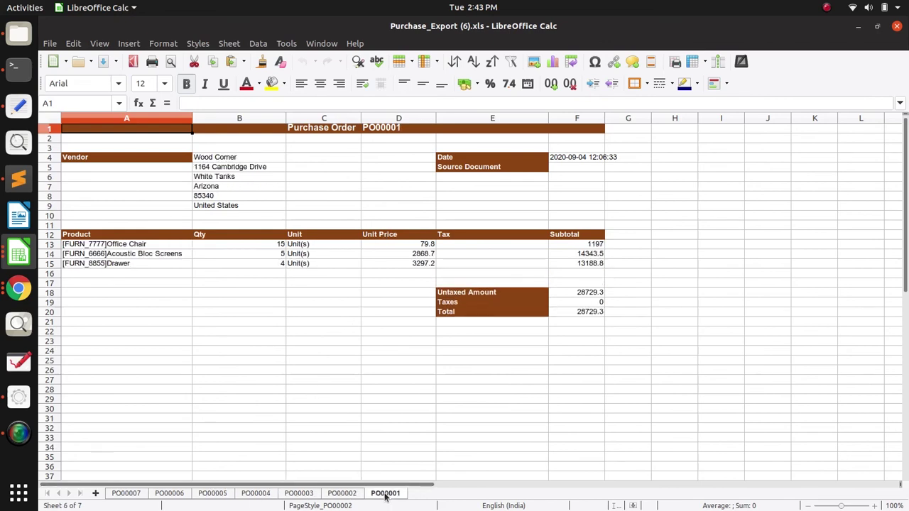